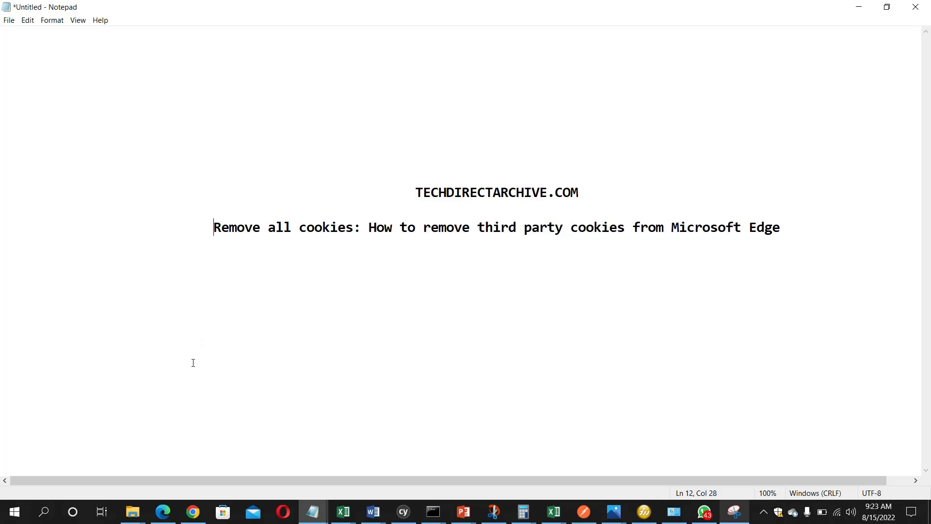
Step: Bring Microsoft Edge to the front from the taskbar, leaving the Notepad note
{"action": "left_click", "coordinate": [161, 514]}
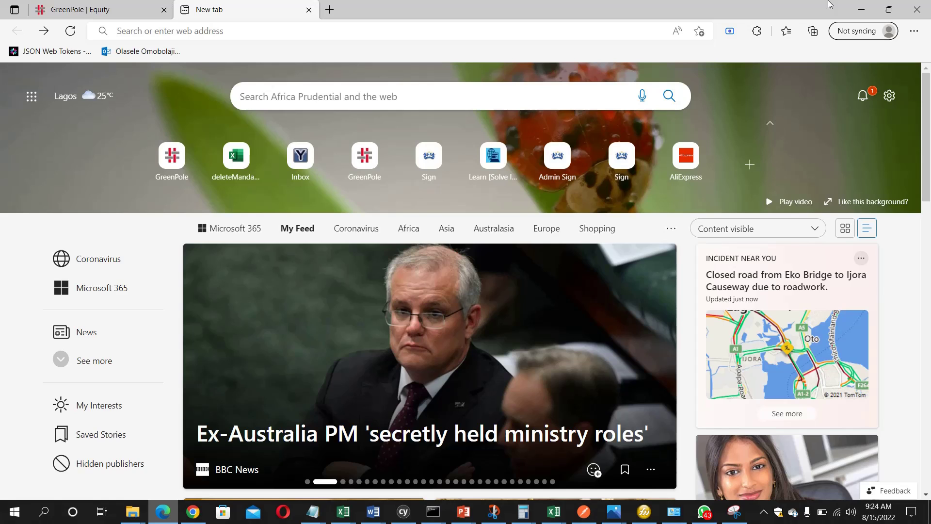
Step: Open Edge Settings from the Settings and more menu
{"action": "left_click", "coordinate": [914, 32]}
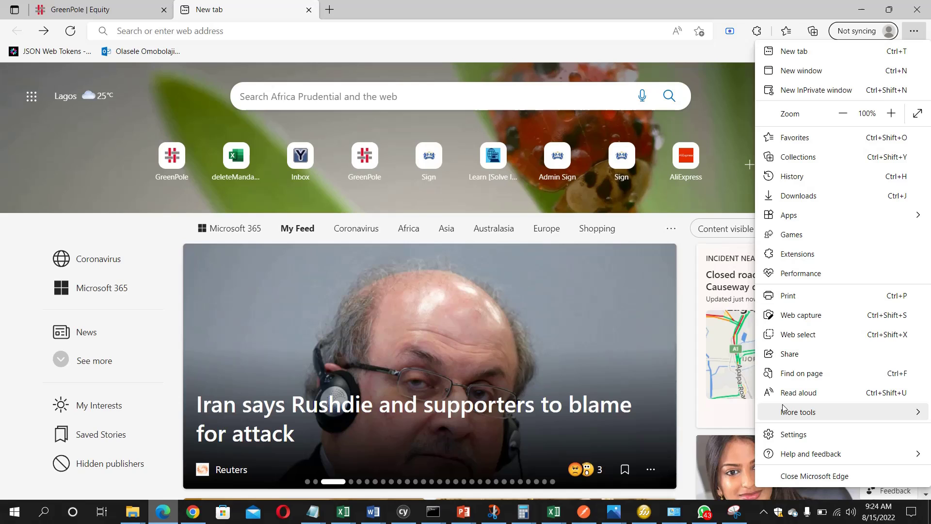
{"action": "left_click", "coordinate": [792, 435]}
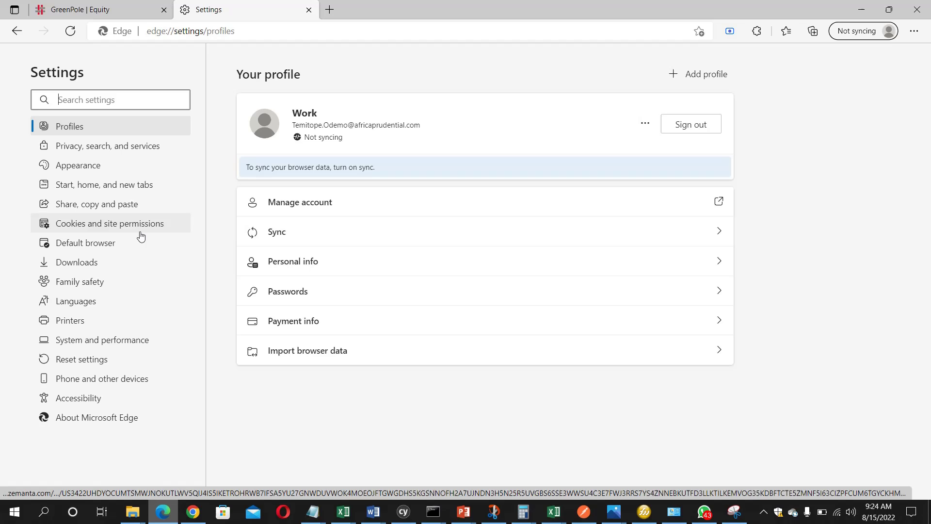
Step: Open the cookies and site data settings and switch Block third-party cookies on, then off
{"action": "left_click", "coordinate": [90, 223]}
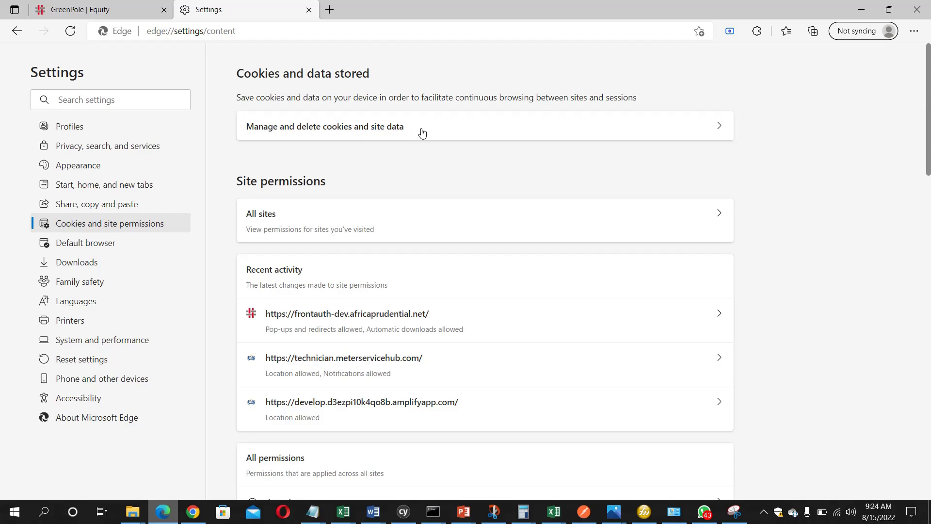
{"action": "left_click", "coordinate": [371, 128]}
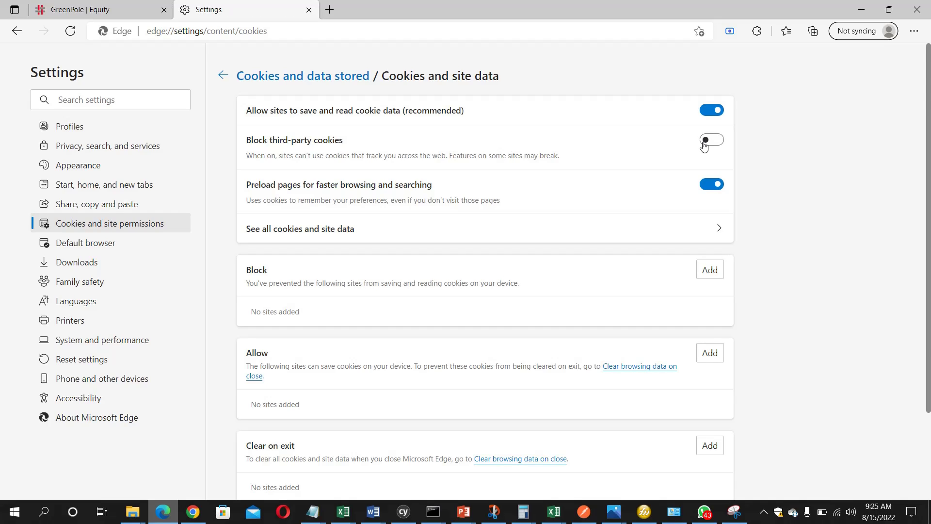
{"action": "left_click", "coordinate": [719, 144]}
{"action": "left_click", "coordinate": [705, 145]}
Step: Open See all cookies and site data and search the cookies for 'tech'
{"action": "left_click", "coordinate": [328, 233]}
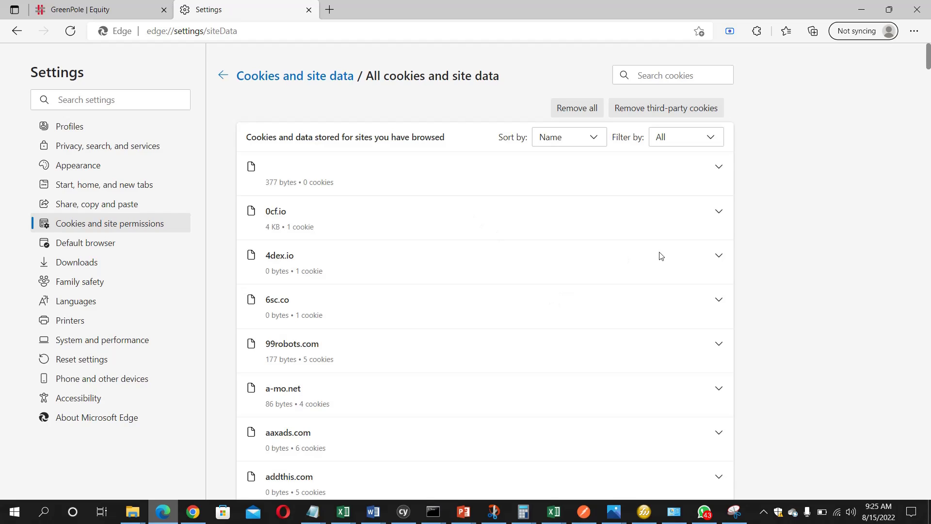
{"action": "left_click", "coordinate": [653, 79]}
{"action": "left_click", "coordinate": [645, 74]}
{"action": "type", "text": "t"}
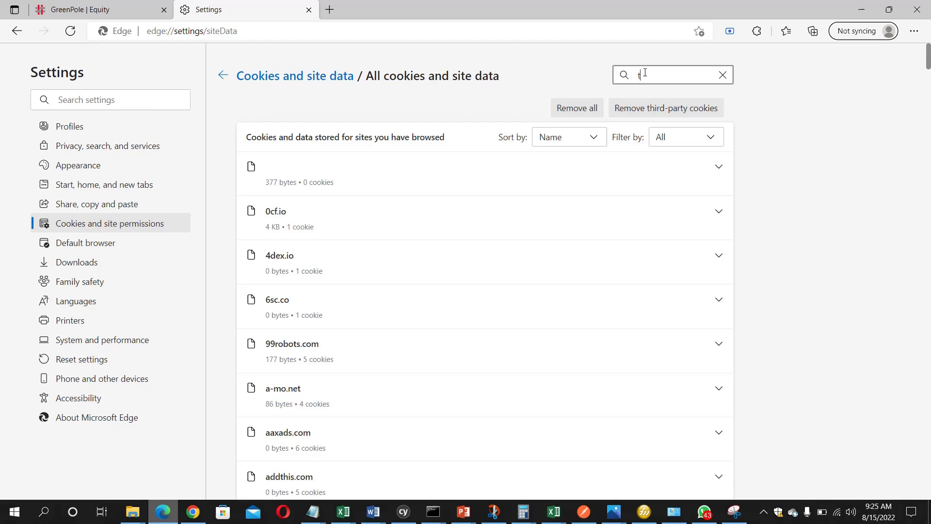
{"action": "type", "text": "ech"}
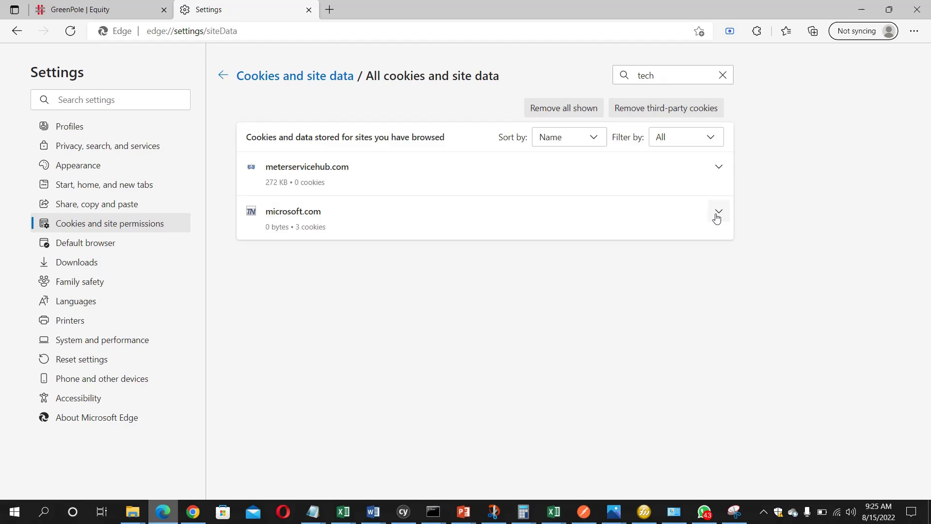
Step: Expand microsoft.com to show social.technet.microsoft.com, then cancel the Remove all shown prompt
{"action": "left_click", "coordinate": [717, 213]}
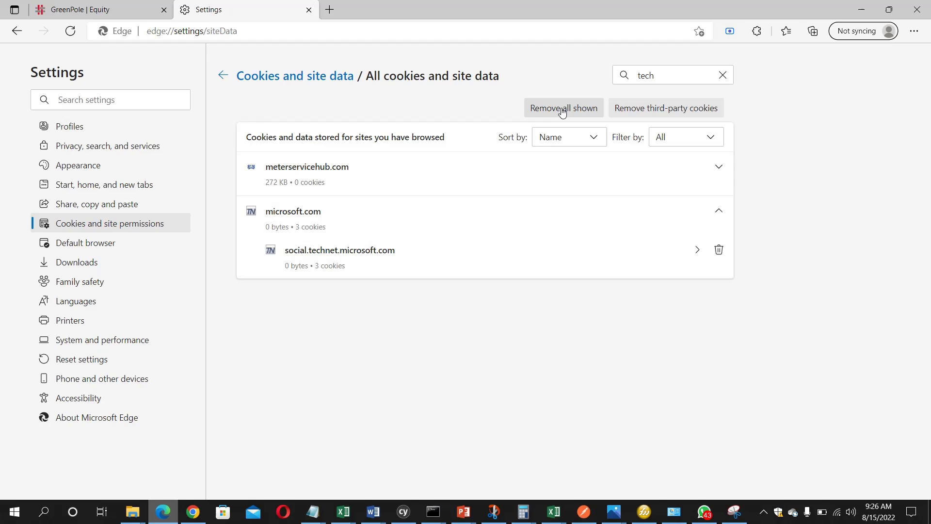
{"action": "left_click", "coordinate": [560, 110]}
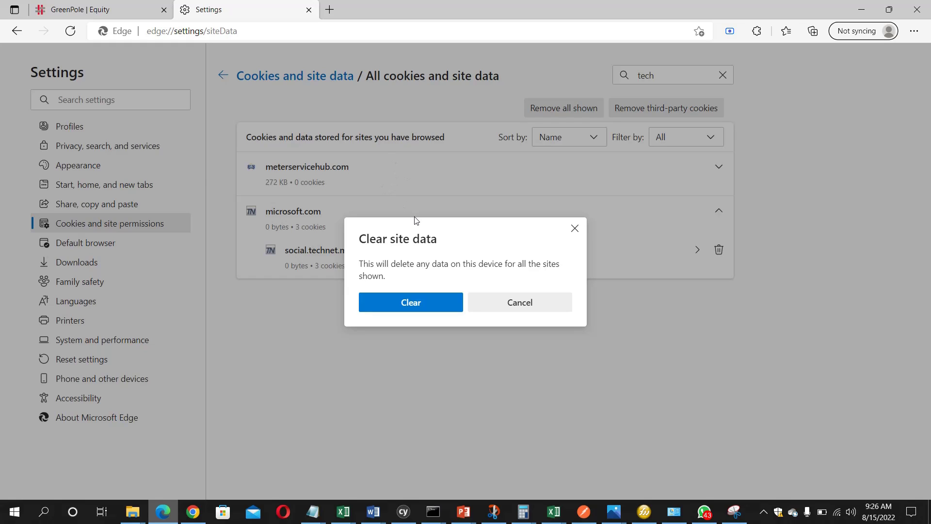
{"action": "left_click", "coordinate": [516, 303]}
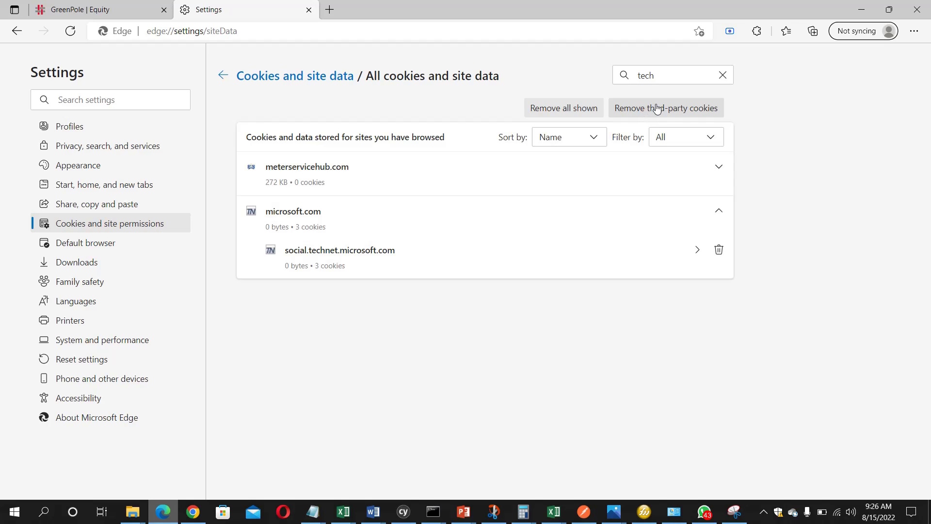
{"action": "left_click", "coordinate": [657, 109]}
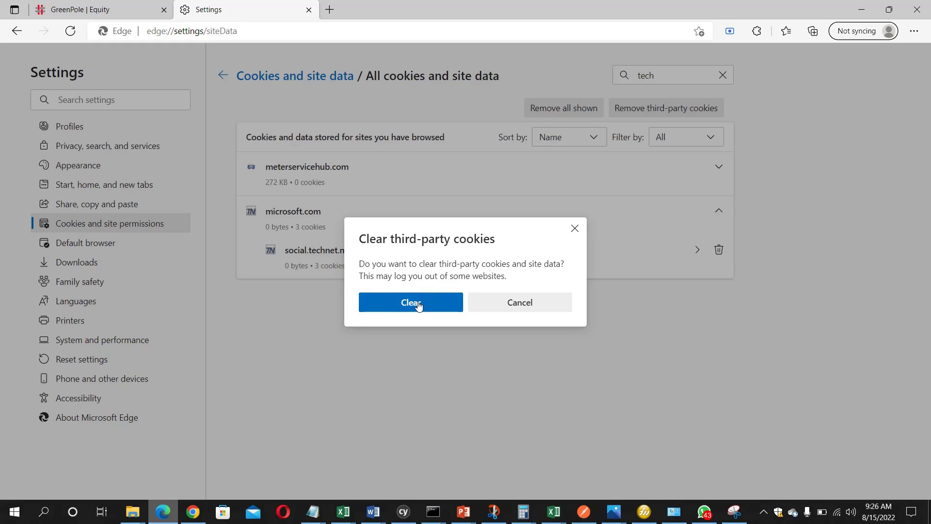
{"action": "left_click", "coordinate": [511, 308]}
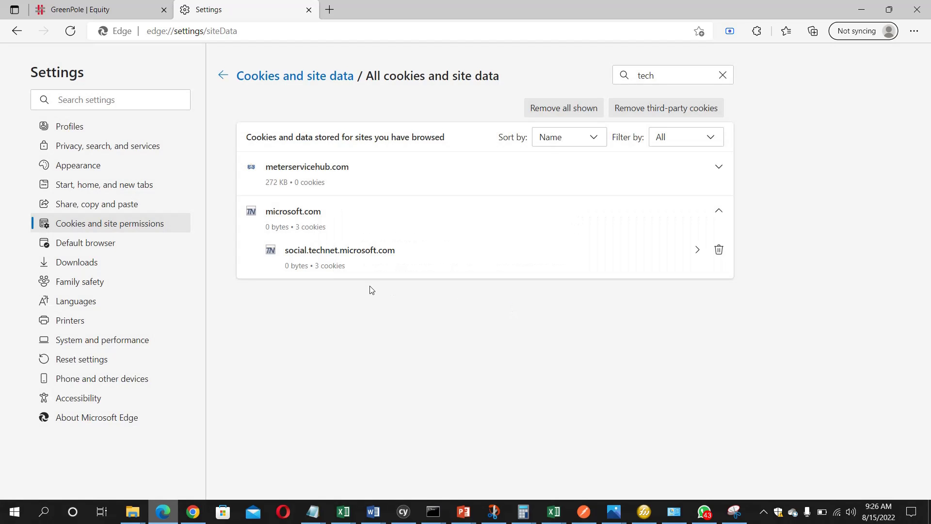
Step: Delete the social.technet.microsoft.com cookies with its trash-can icon
{"action": "left_click", "coordinate": [719, 250]}
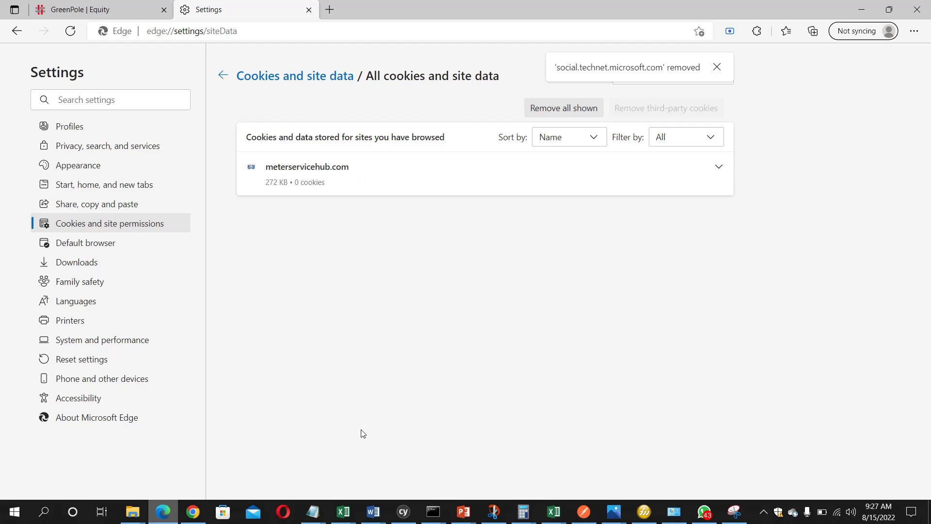
{"action": "left_click", "coordinate": [314, 513]}
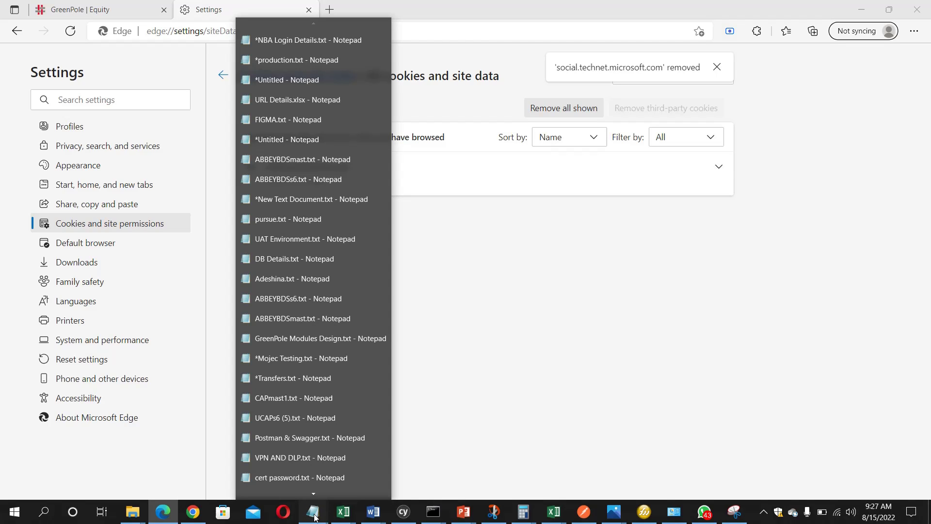
Step: Switch to the *Untitled - Notepad window with the third-party cookies tutorial note
{"action": "left_click", "coordinate": [302, 480]}
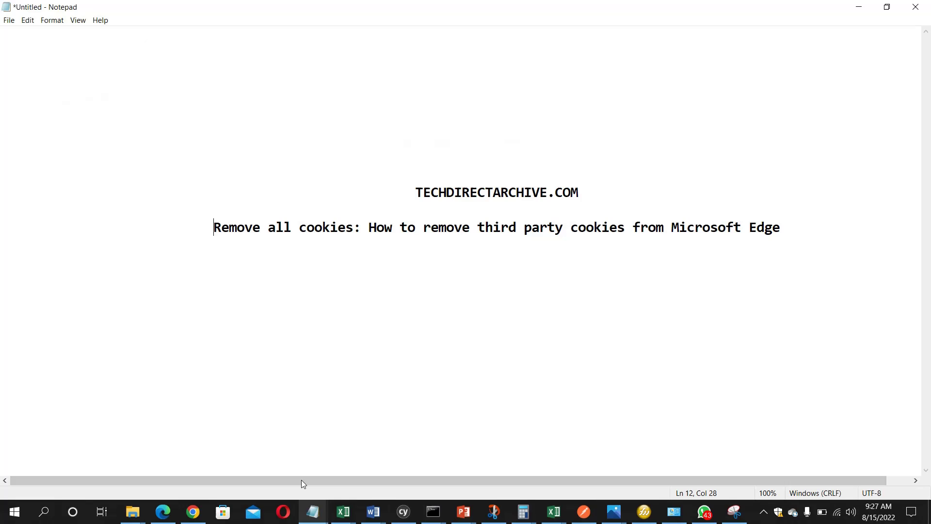